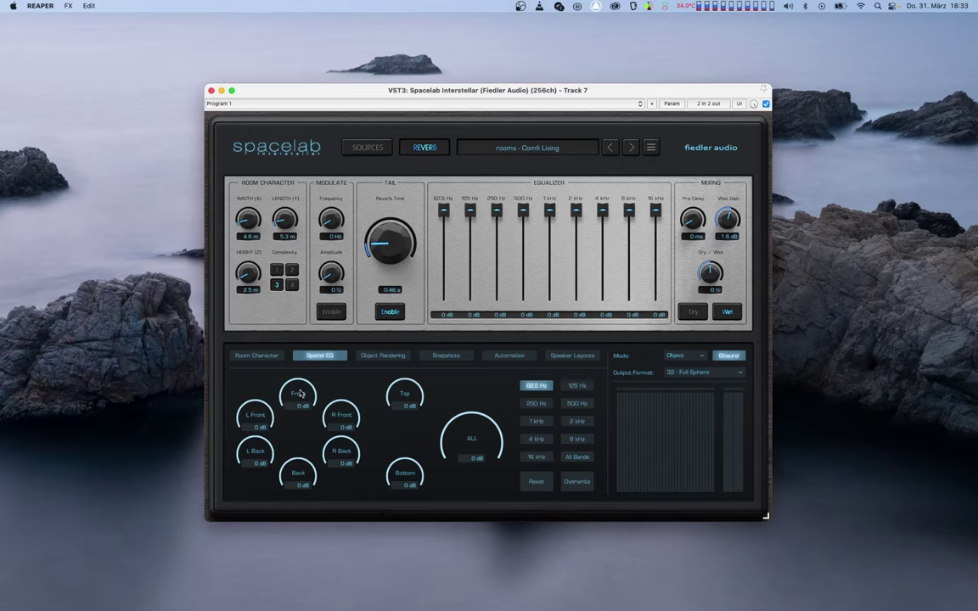
Lower the 62.5 Hz spatial EQ band to about −8.2 dB Front, −7 dB L Front and −7.9 dB R Back, and reset it
key("space")
left_click_drag(299, 394, 349, 551)
left_click_drag(483, 432, 474, 395)
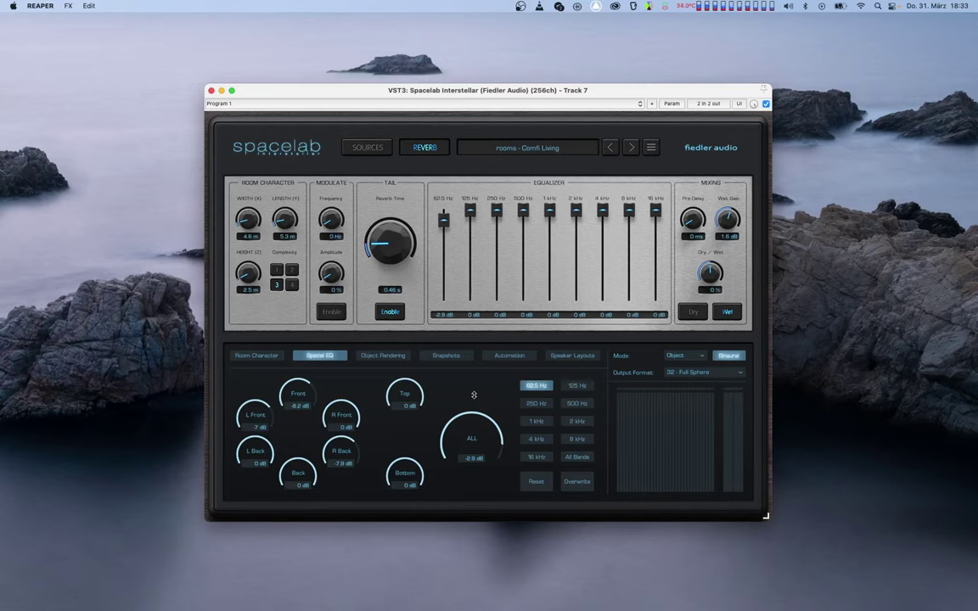
left_click(535, 481)
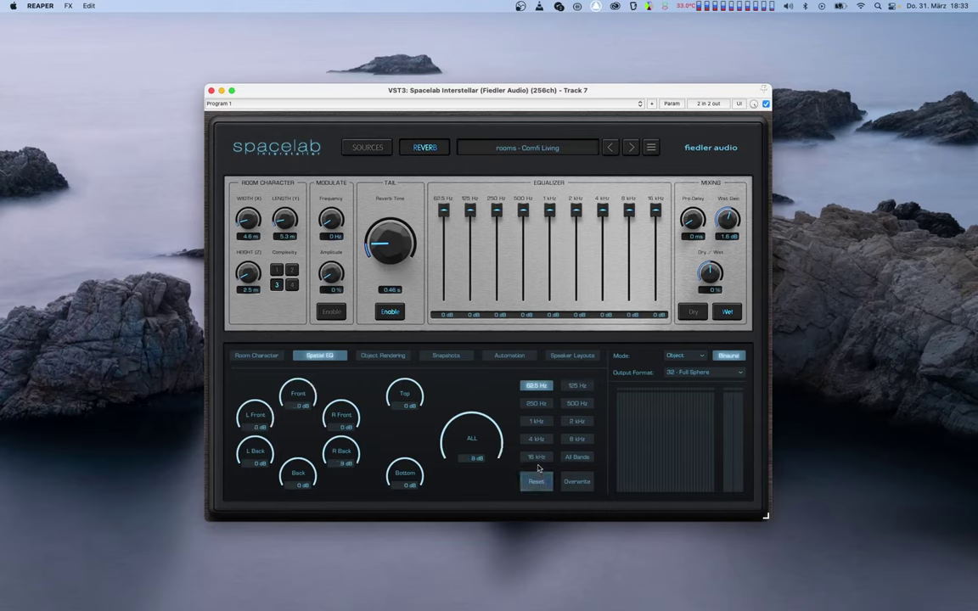
Try varying the overall spatial EQ gain of the 250 Hz and 8 kHz bands during playback
left_click(535, 404)
key("space")
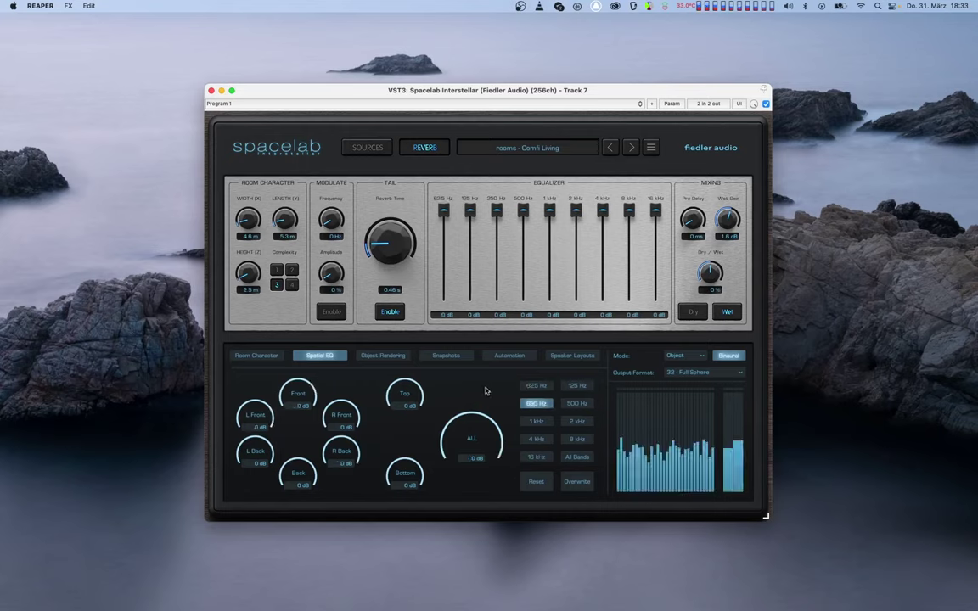
left_click_drag(479, 422, 447, 367)
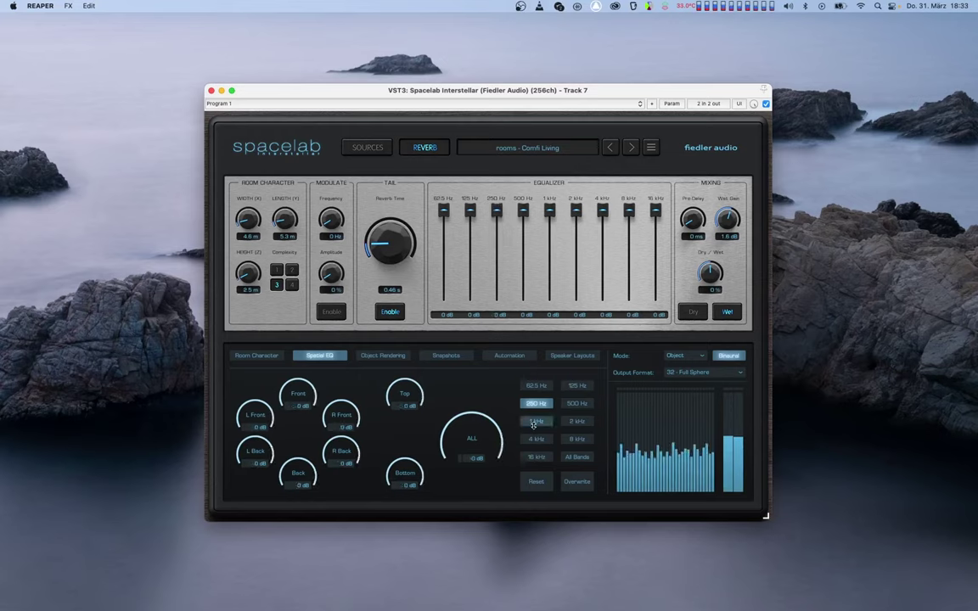
left_click(576, 439)
left_click_drag(475, 438, 465, 388)
Lower the equalizer faders to about −7.3 dB at 500 Hz, −10.8 dB at 1 kHz and −11.9 dB at 4 kHz
left_click(536, 421)
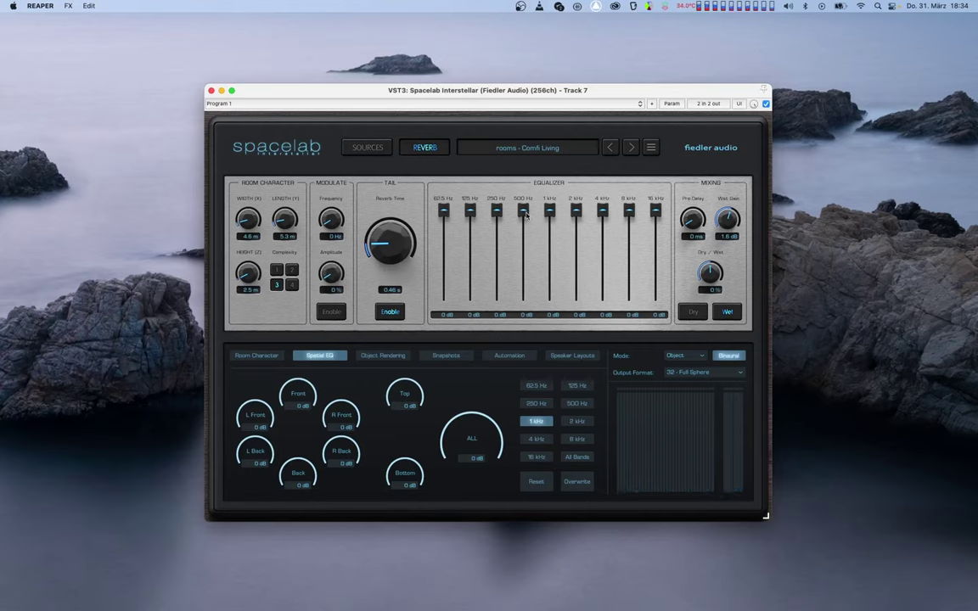
left_click_drag(523, 210, 561, 245)
left_click_drag(603, 212, 603, 254)
Try varying the overall, Front, L Back and Top gains of the spatial EQ with all bands selected
left_click(574, 460)
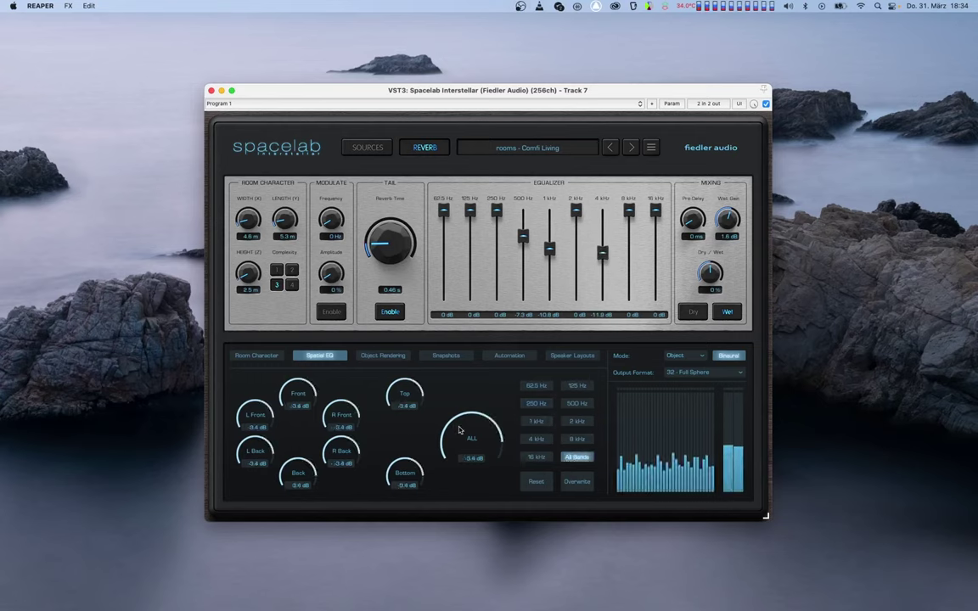
left_click_drag(465, 443, 459, 437)
left_click_drag(298, 397, 309, 374)
left_click_drag(255, 452, 252, 382)
mouse_move(405, 396)
left_mouse_down()
mouse_move(402, 512)
mouse_move(406, 396)
left_mouse_up()
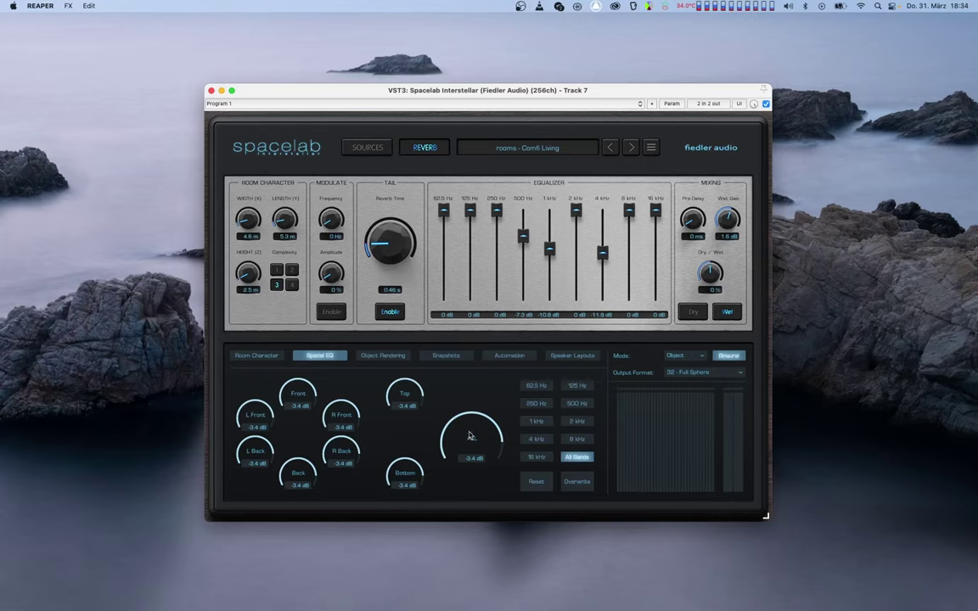
left_click_drag(471, 436, 474, 552)
left_click_drag(473, 495, 466, 431)
Lower the 62.5 Hz band to about −7.5 dB Front, −6.7 dB L Back, −17.5 dB R Back and −6.8 dB Bottom
left_click(535, 385)
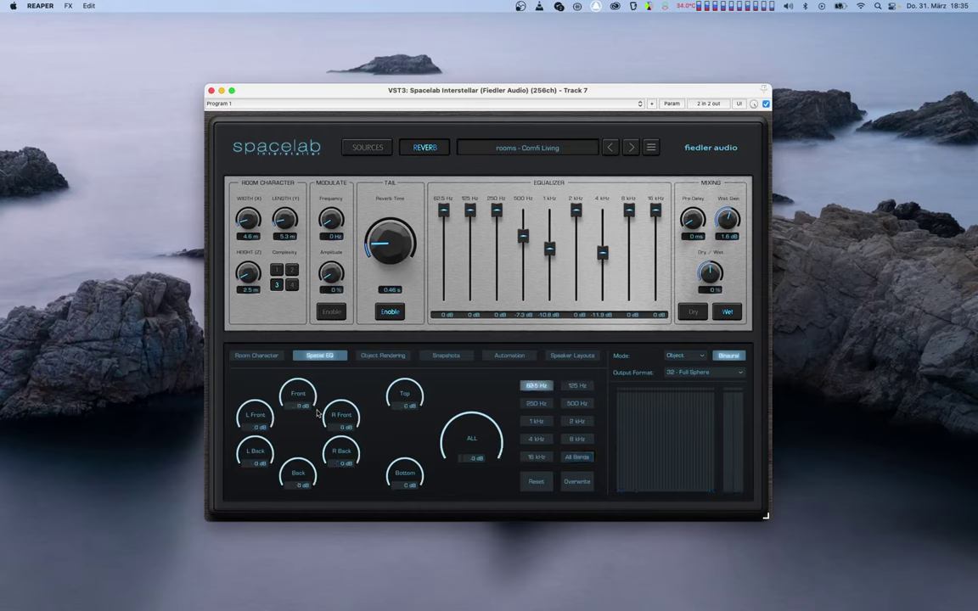
left_click_drag(299, 407, 249, 499)
left_click_drag(339, 454, 347, 565)
left_click_drag(408, 471, 408, 515)
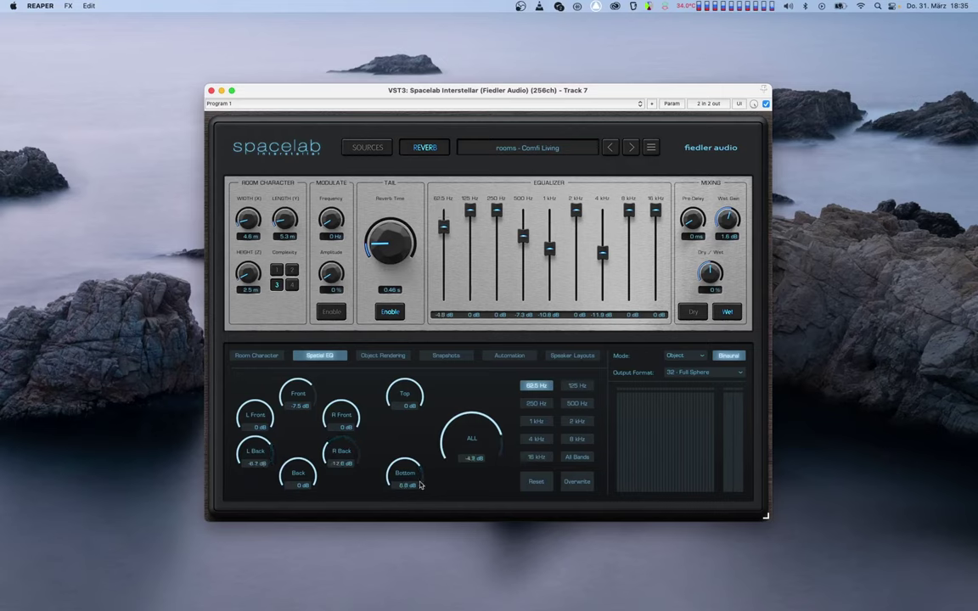
Enable Overwrite during playback and use the 62.5 Hz band's overall gain to bring all directions to 0 dB
key("space")
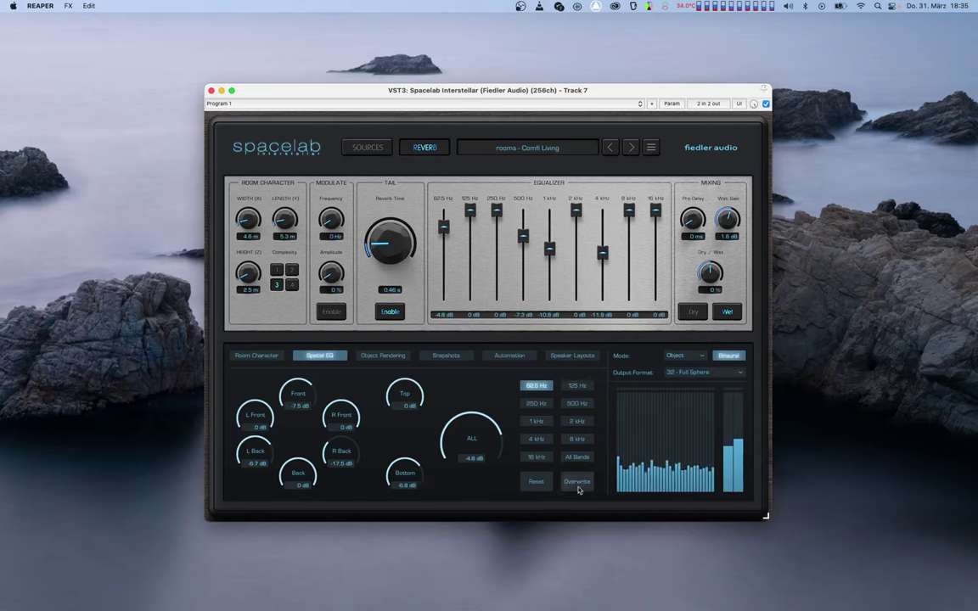
left_click(577, 481)
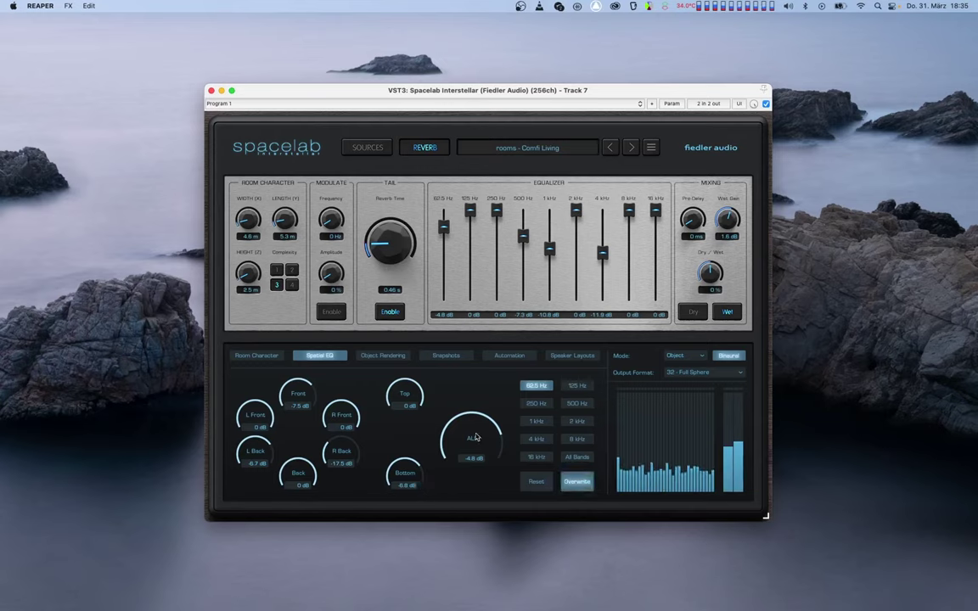
left_click_drag(476, 437, 490, 399)
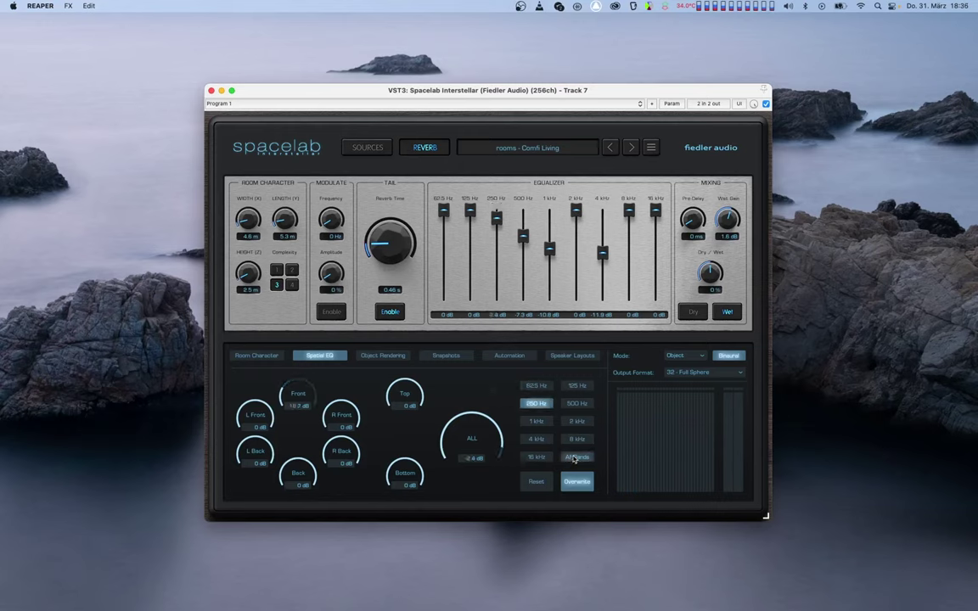
Try lowering the Front gain and the overall gain, the latter to −6.2 dB, across all bands, and reset the spatial EQ
left_click(573, 460)
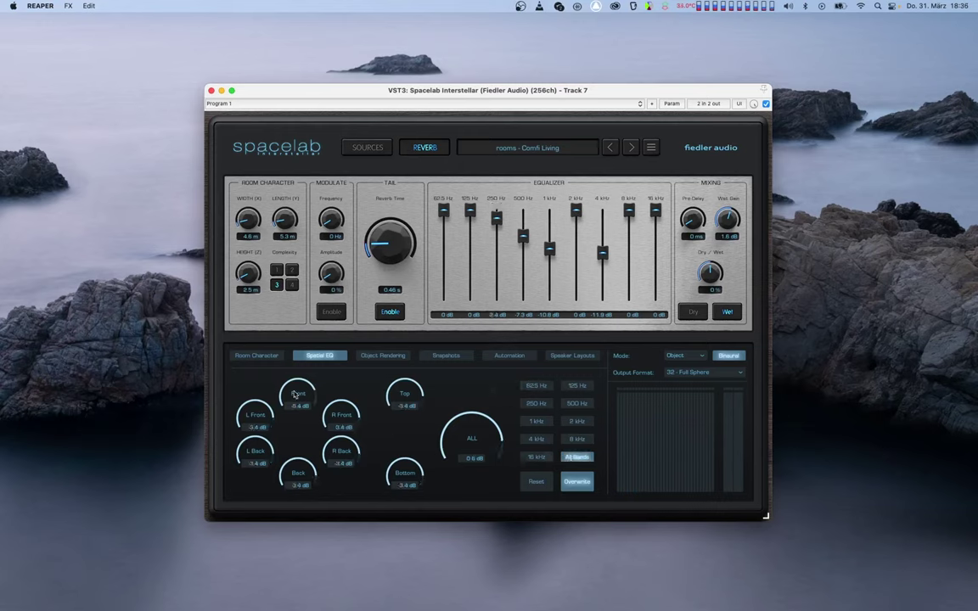
left_click_drag(299, 390, 299, 428)
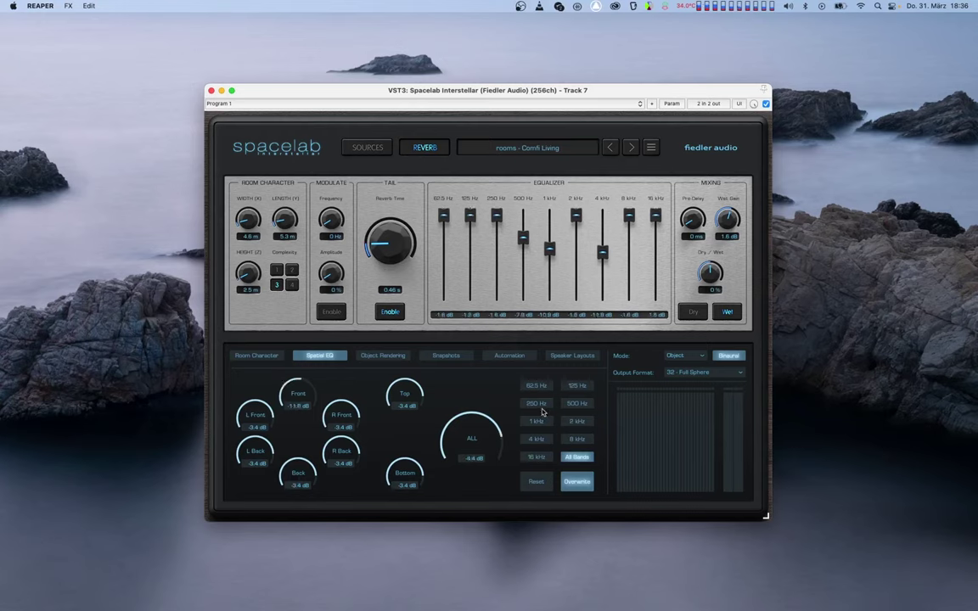
left_click_drag(465, 428, 472, 384)
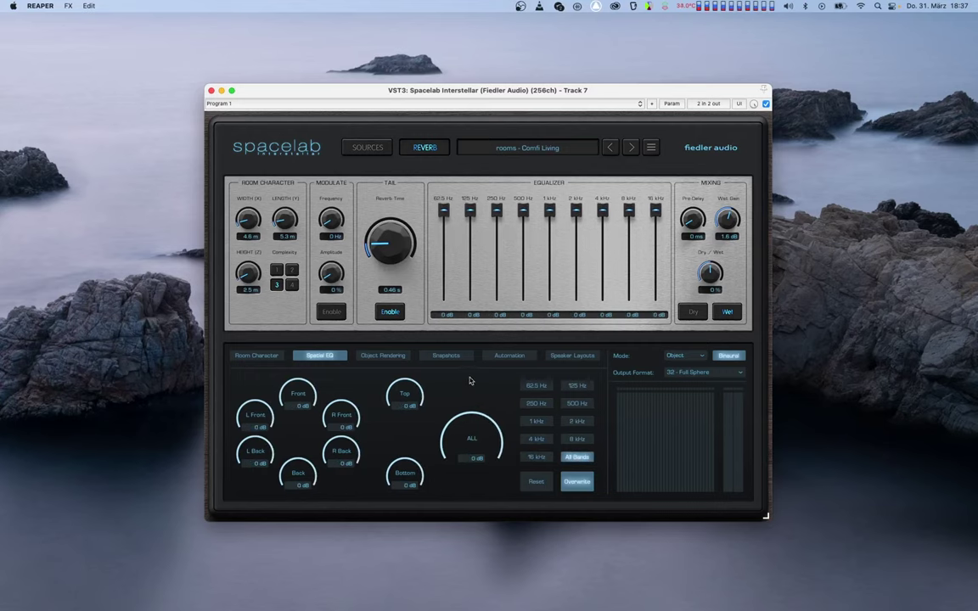
left_click_drag(471, 424, 473, 474)
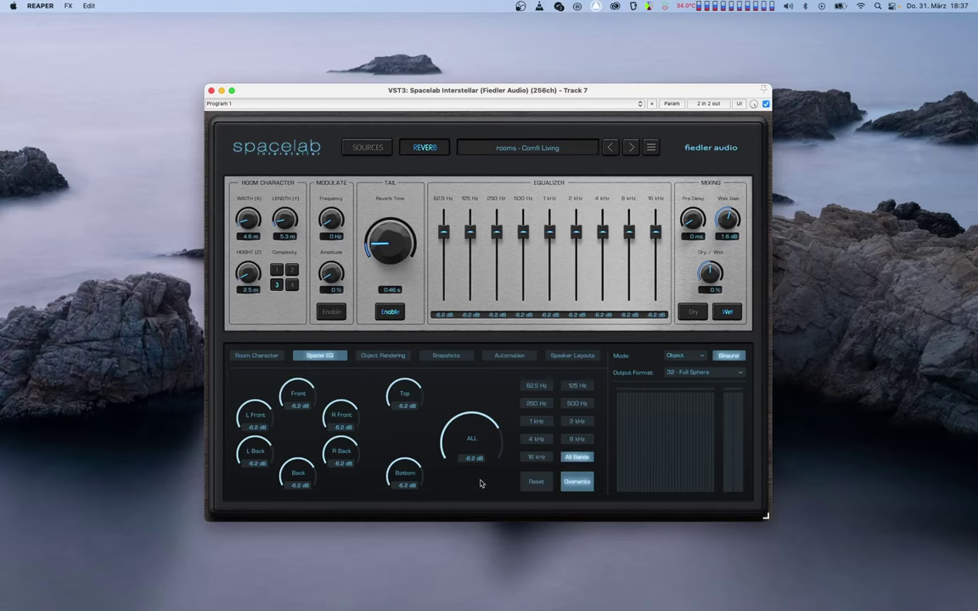
left_click(530, 483)
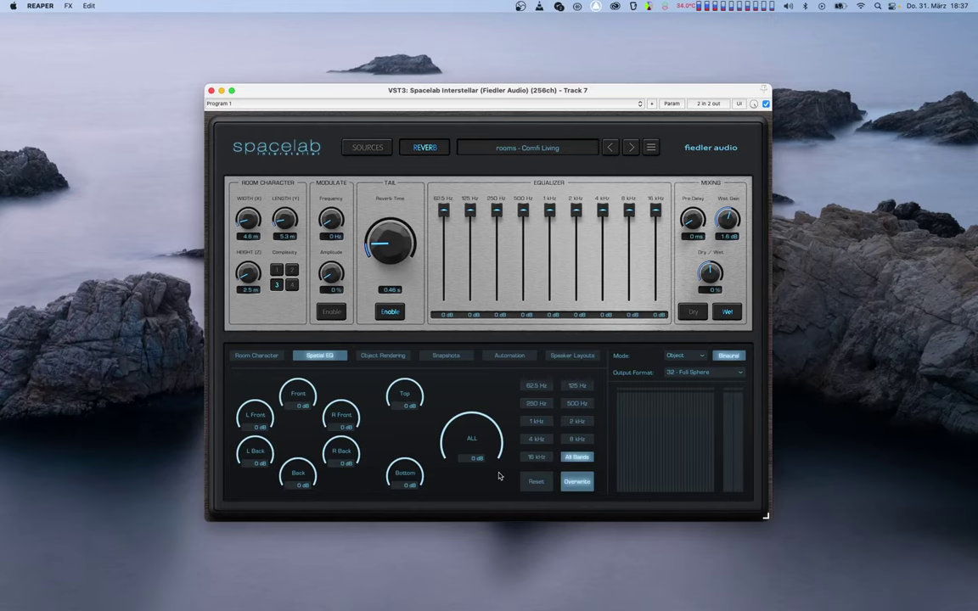
Add the 1 kHz spatial EQ band's parameters to the automation list and dismiss the automation alert
left_click(532, 421)
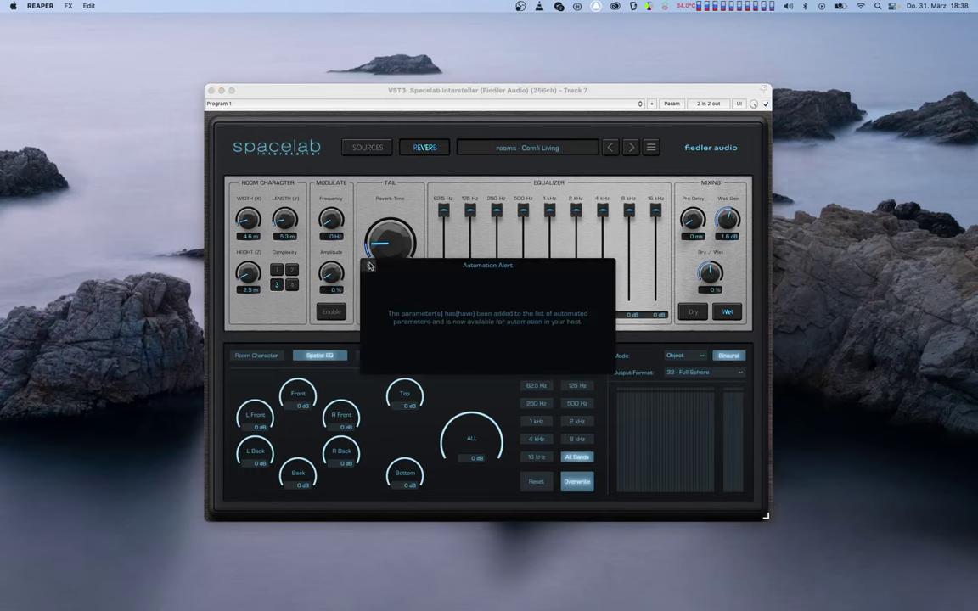
left_click(370, 266)
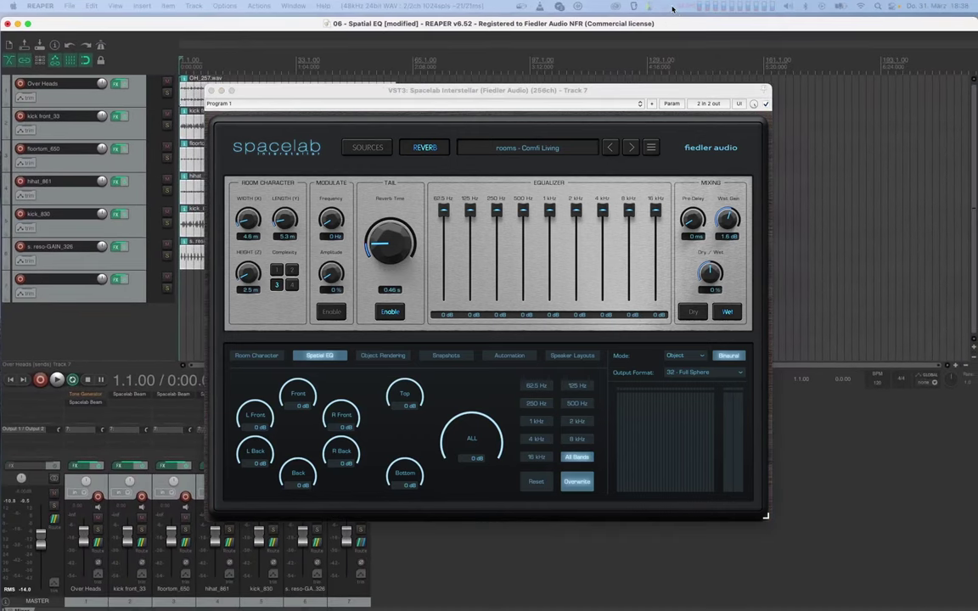
Set the automation mode of track 7 to Latch and close its envelope window
left_click(25, 293)
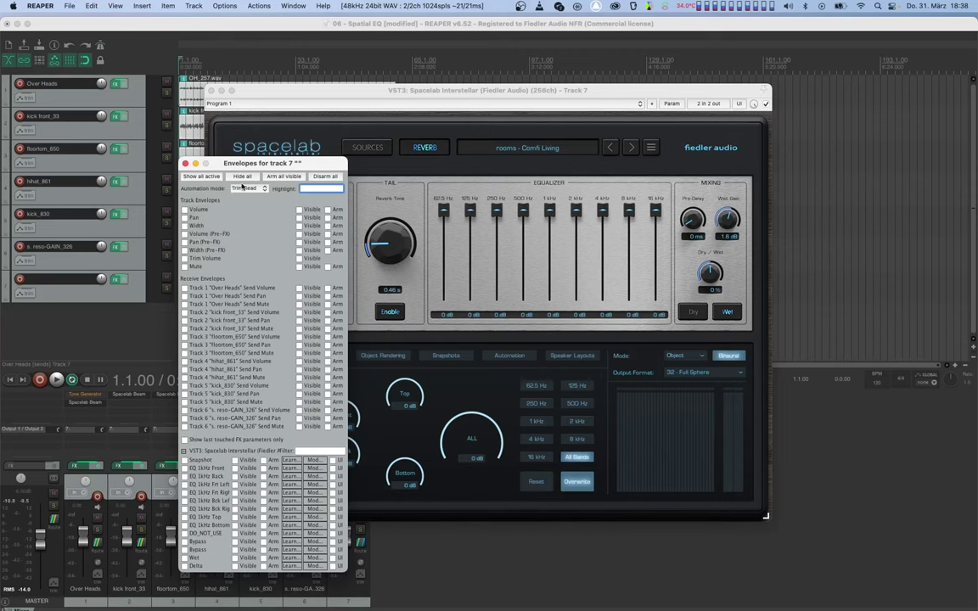
left_click(247, 189)
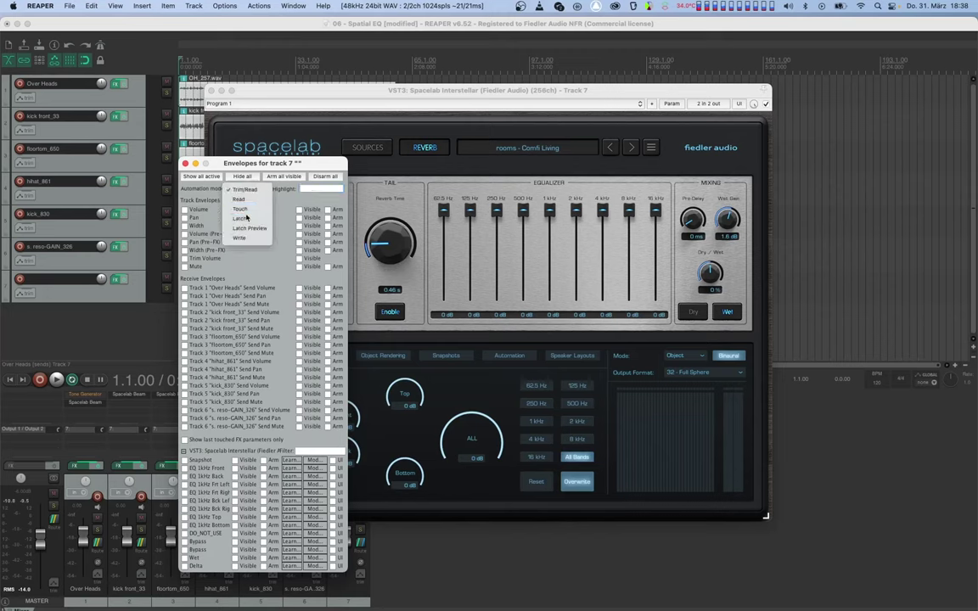
left_click(246, 218)
left_click(185, 163)
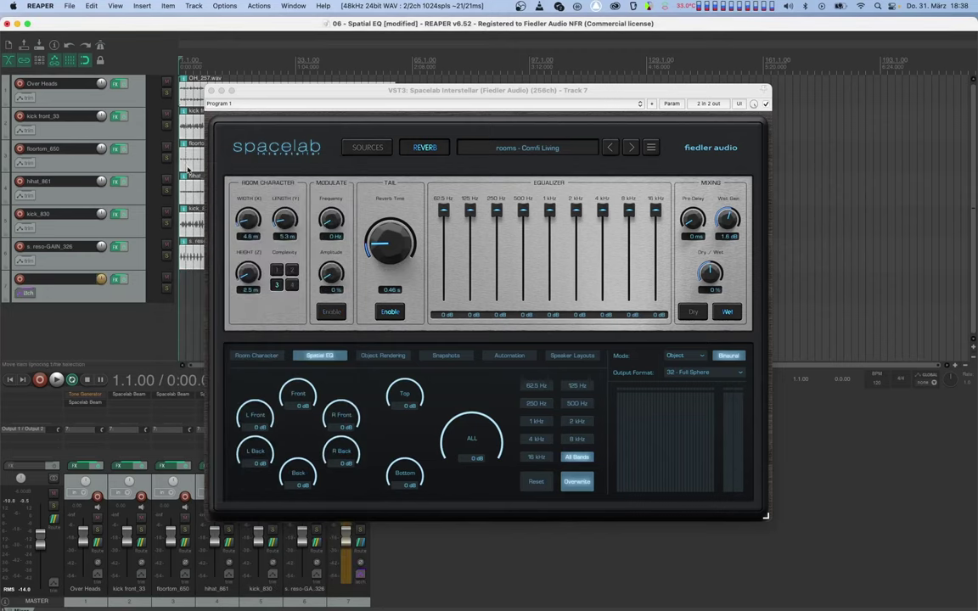
Record automation for the 1 kHz band by lowering directional gains during playback and overwriting them all with the overall gain
left_click(525, 422)
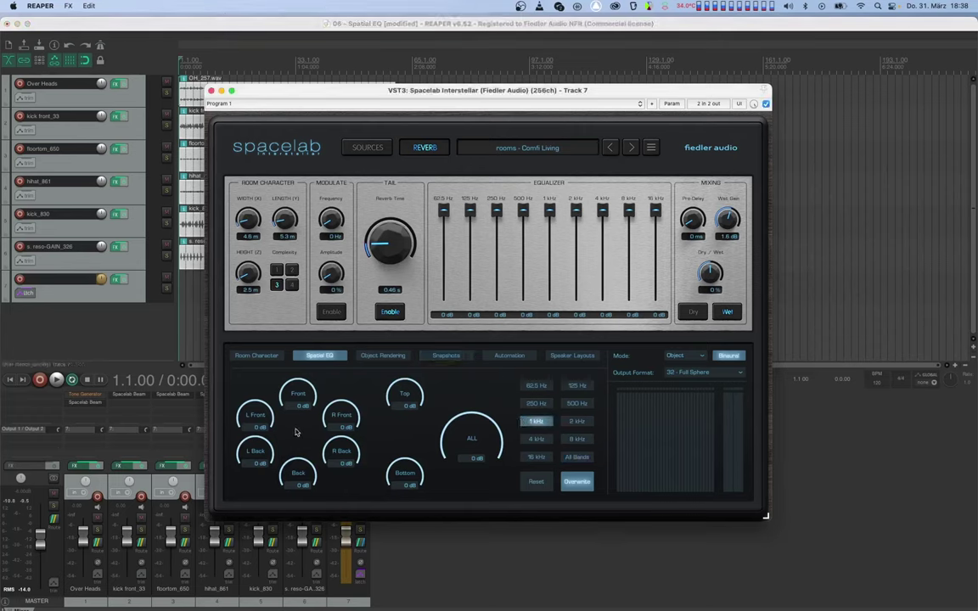
key("space")
left_click_drag(265, 417, 273, 517)
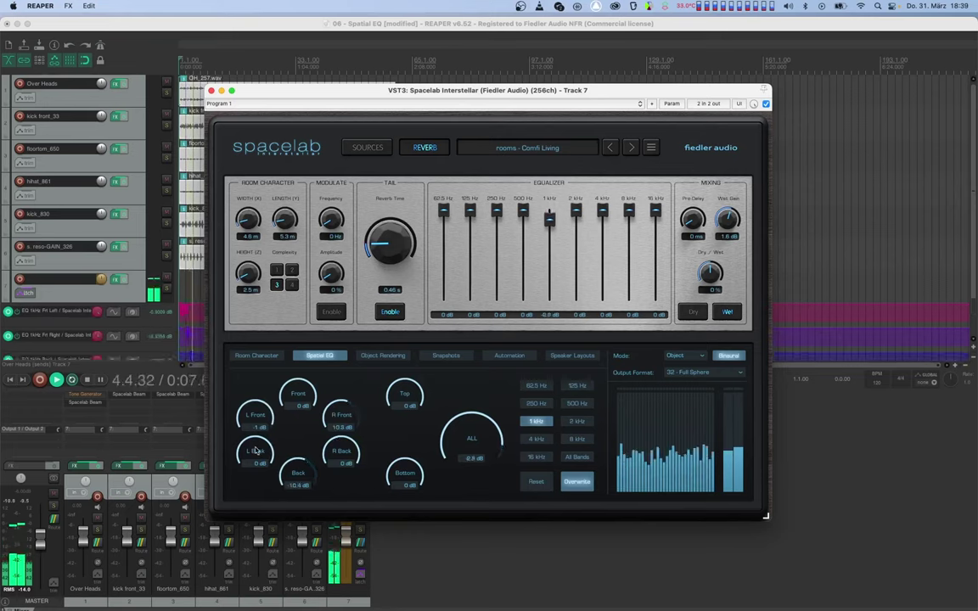
left_click_drag(255, 451, 249, 507)
left_click_drag(393, 395, 390, 533)
left_click_drag(299, 399, 304, 463)
mouse_move(470, 399)
left_mouse_down()
mouse_move(461, 444)
mouse_move(473, 384)
left_mouse_up()
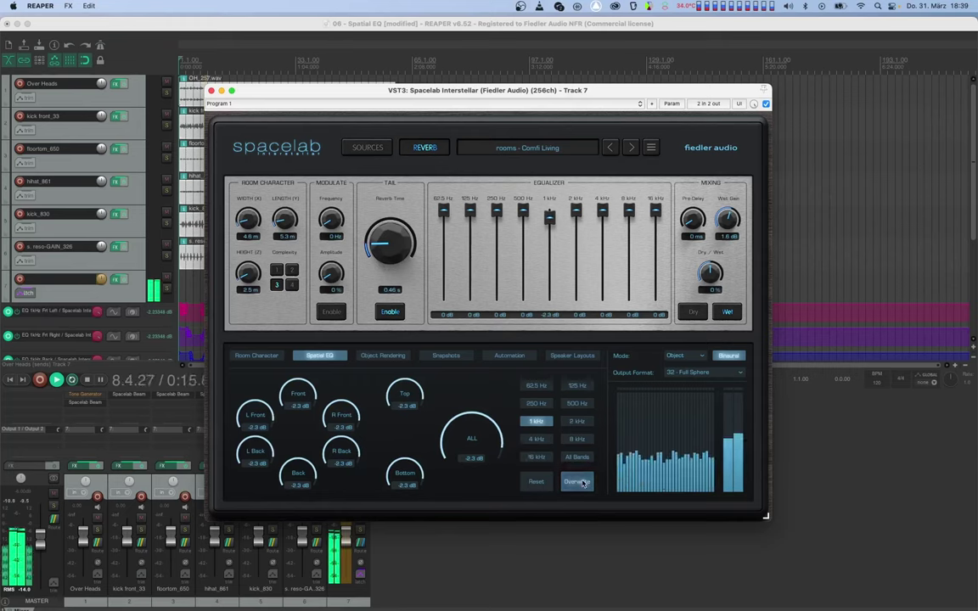
Record 1 kHz directional gain moves with Overwrite off, vary the overall gain, return it to 0 dB and stop playback
left_click_drag(347, 411, 345, 469)
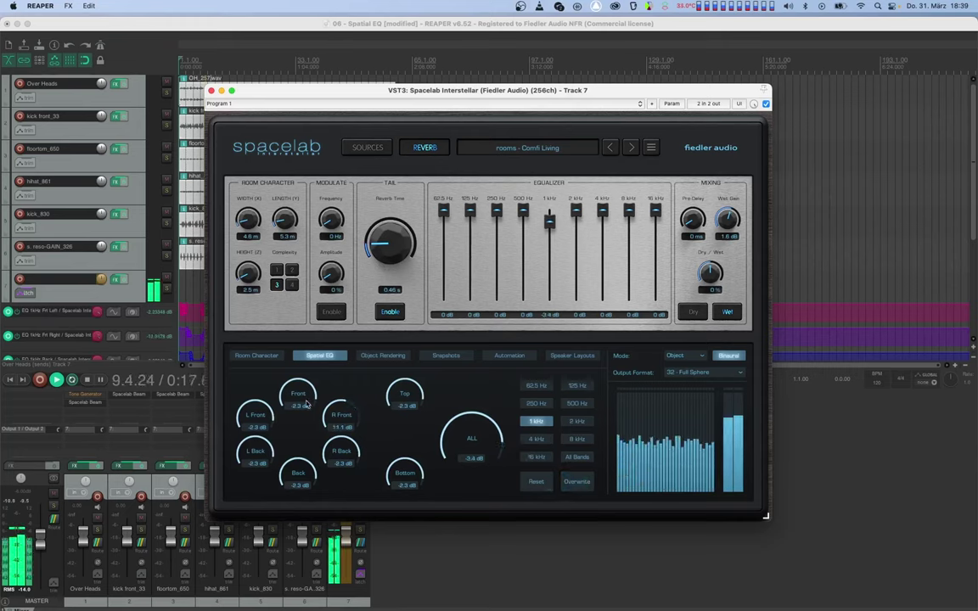
left_click_drag(307, 404, 298, 487)
left_click_drag(263, 456, 278, 505)
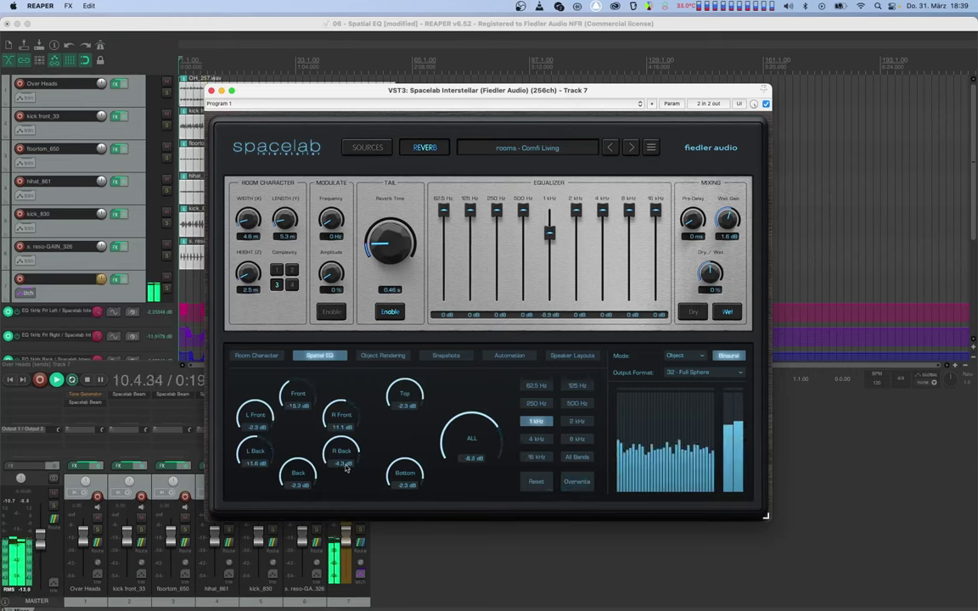
left_click_drag(405, 472, 422, 528)
left_click_drag(407, 389, 410, 423)
mouse_move(489, 437)
left_mouse_down()
mouse_move(484, 511)
mouse_move(491, 421)
left_mouse_up()
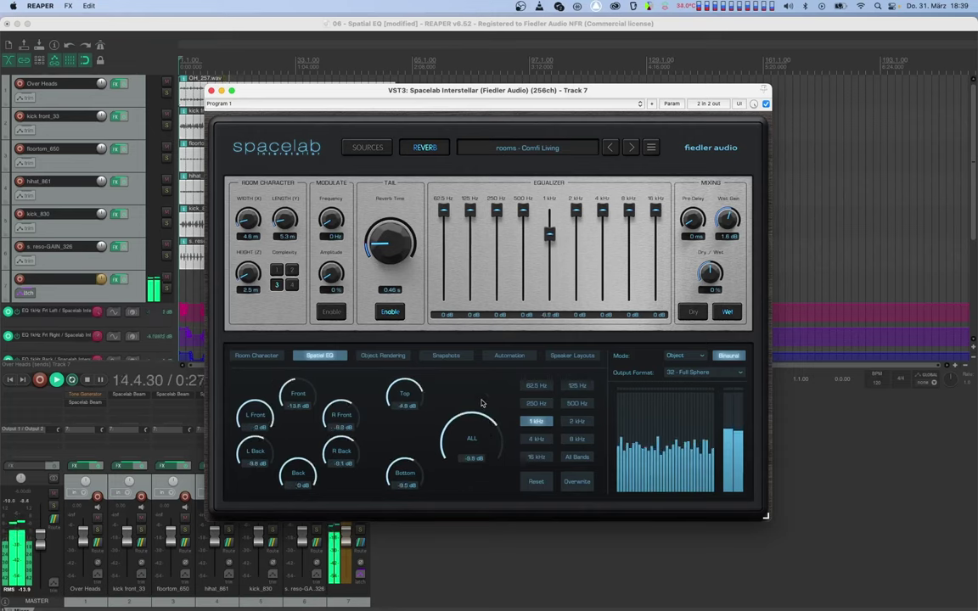
double_click(480, 402)
key("space")
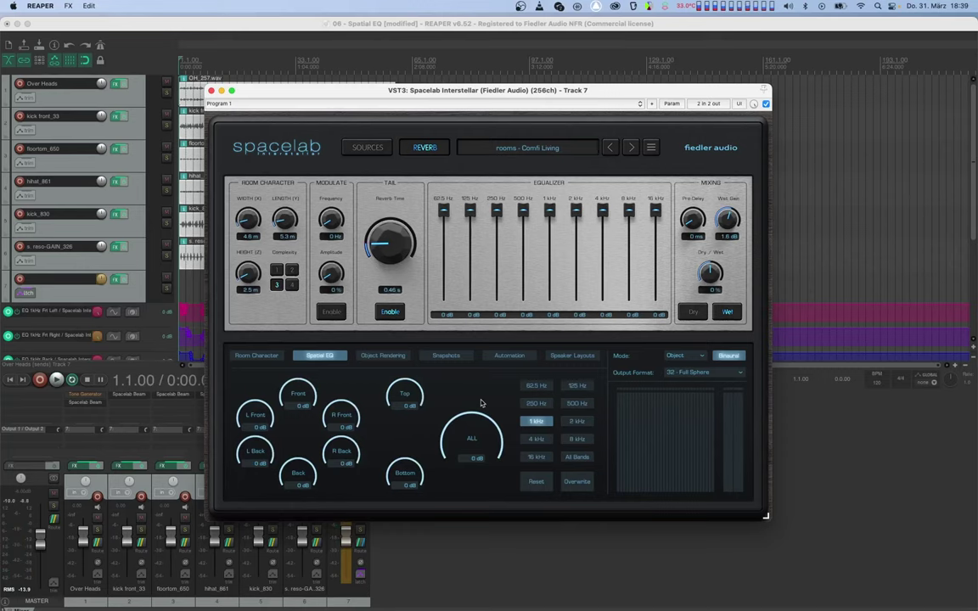
Play back the project with the recorded 1 kHz spatial EQ automation and stop it
key("space")
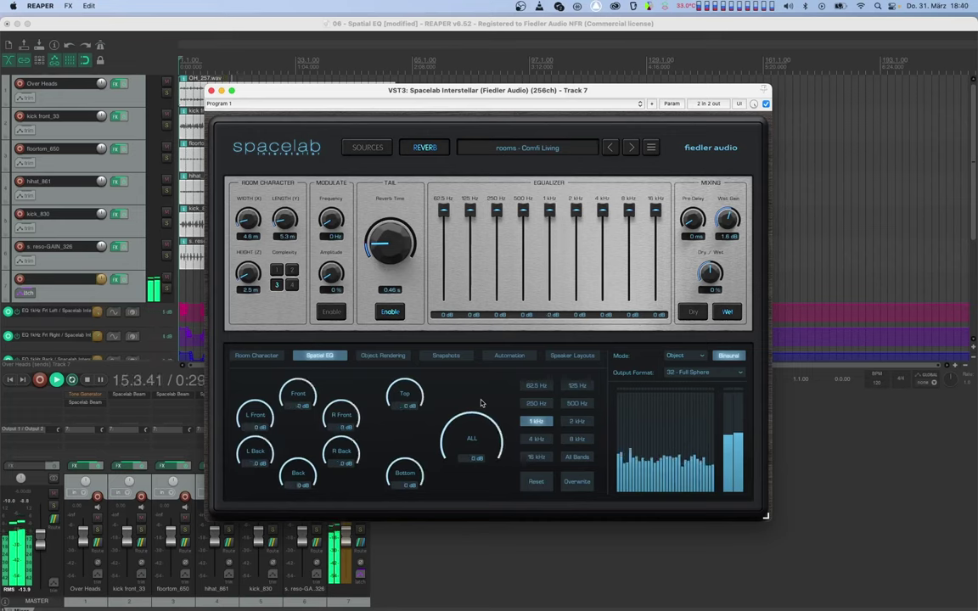
key("space")
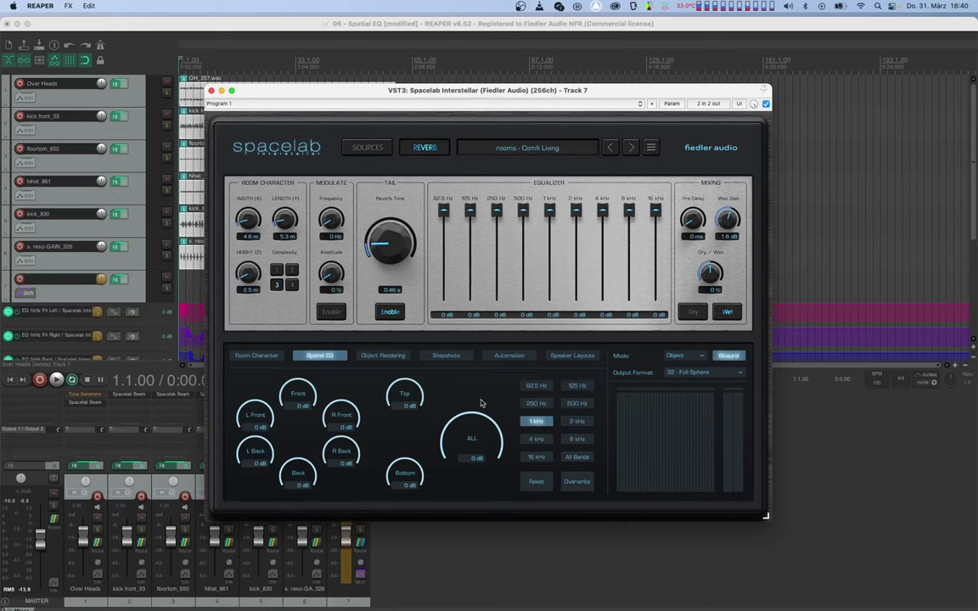
Remove all the 1 kHz spatial EQ automation envelopes from track 7
right_click(155, 311)
left_click(156, 378)
right_click(155, 313)
left_click(157, 379)
right_click(155, 313)
left_click(159, 381)
right_click(157, 313)
left_click(159, 443)
right_click(157, 314)
left_click(159, 444)
right_click(157, 313)
left_click(161, 442)
right_click(158, 314)
left_click(158, 443)
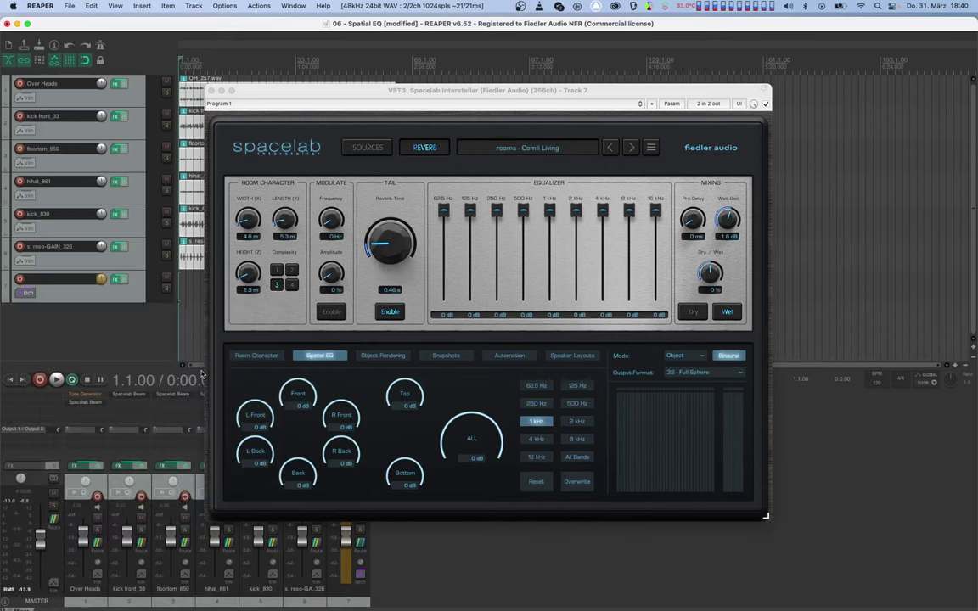
Delete the EQ 1kHz lane group from the plugin's automation list and return to the Spatial EQ page
left_click(486, 356)
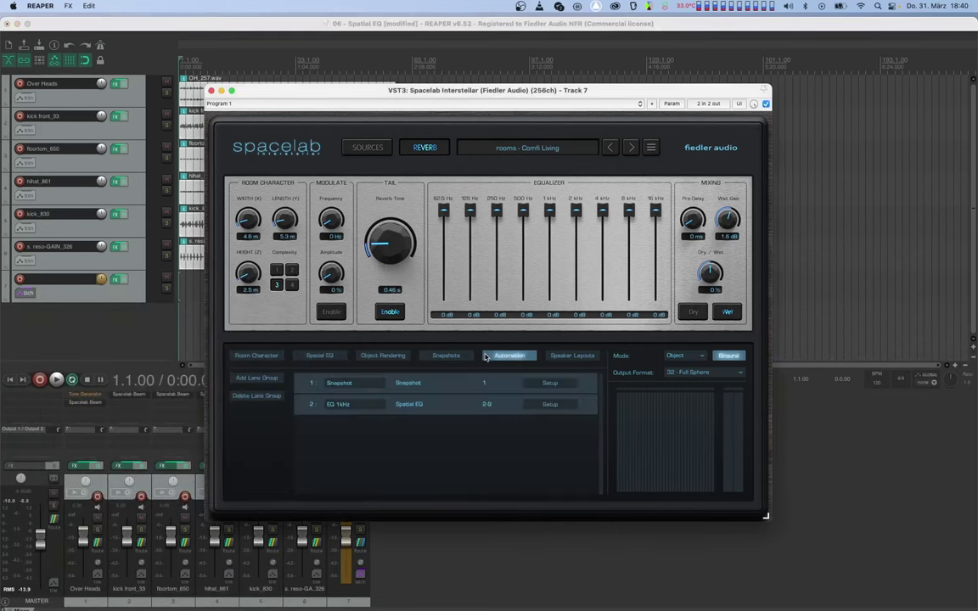
left_click(421, 406)
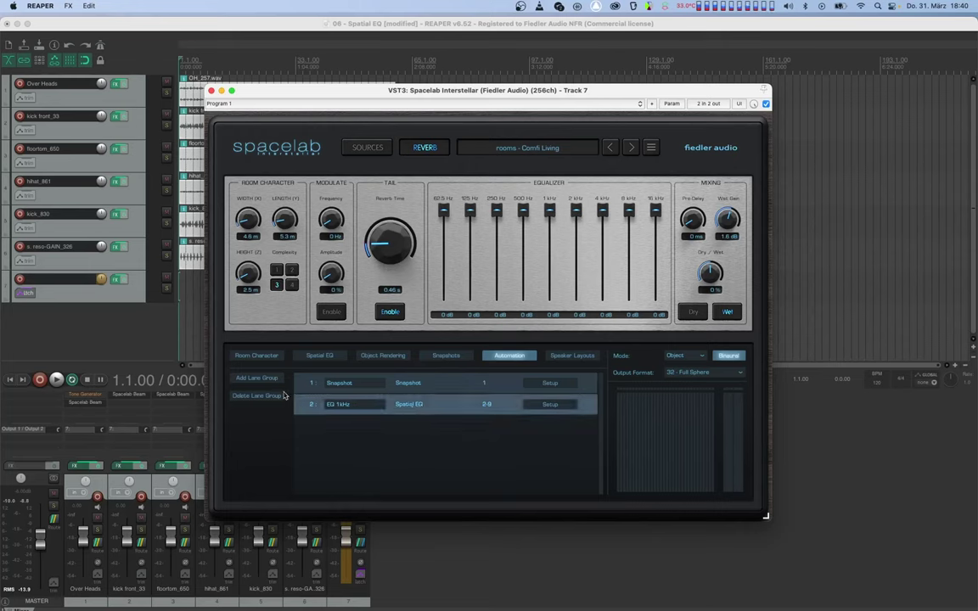
left_click(280, 396)
left_click(310, 356)
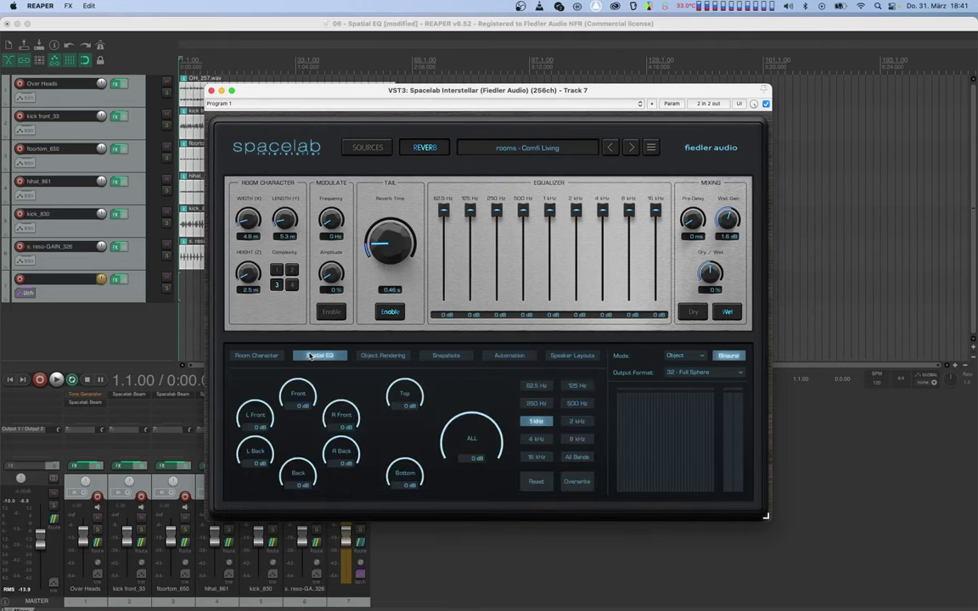
Add the spatial EQ parameters of all bands to the automation list, review their lane groups and return to the Spatial EQ page
right_click(571, 457)
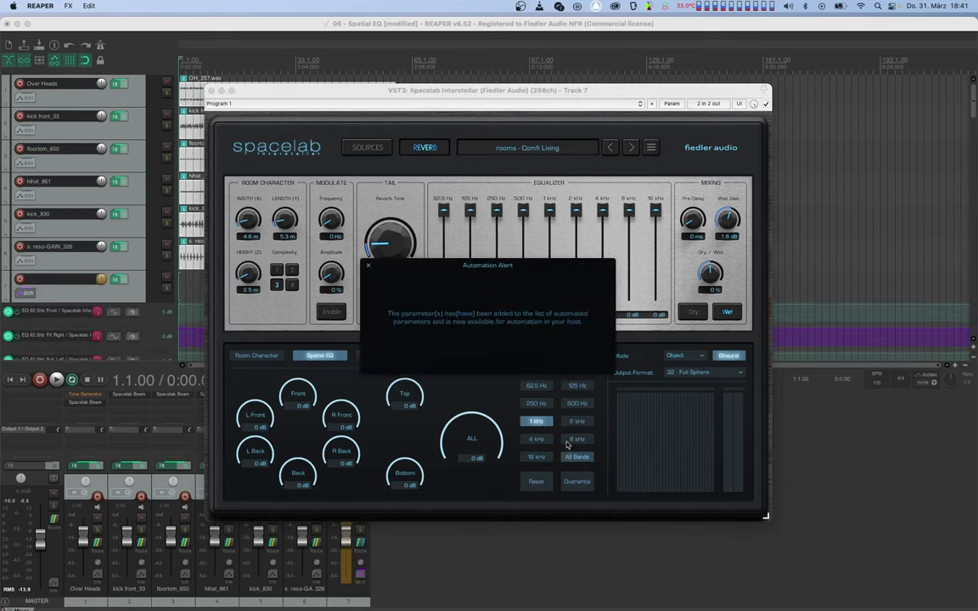
left_click(368, 265)
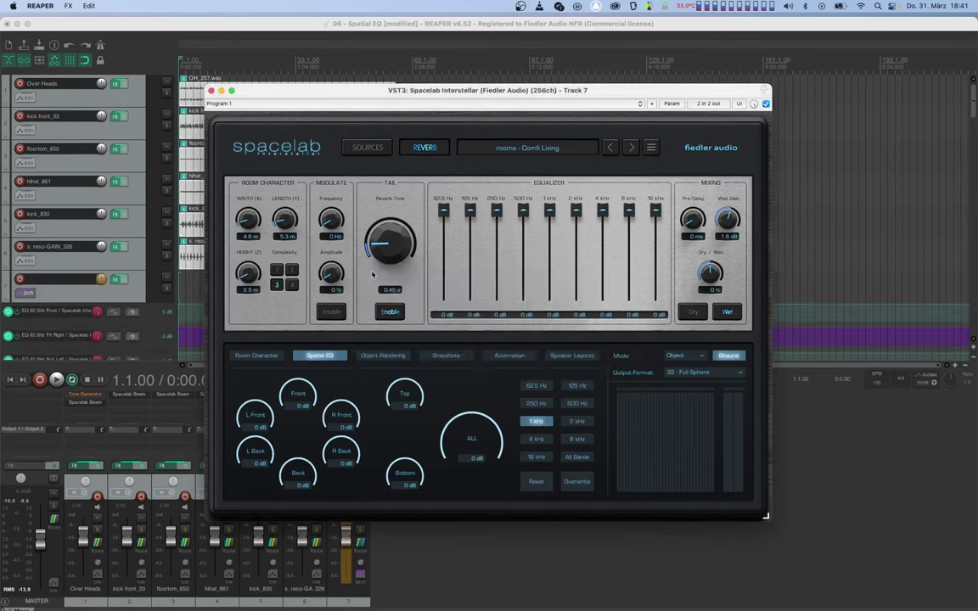
left_click(498, 357)
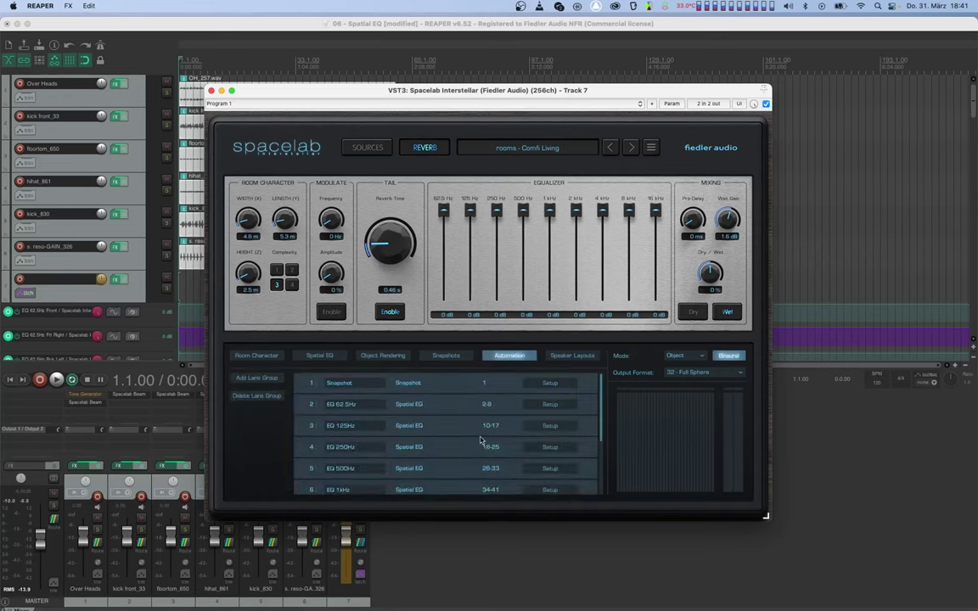
scroll(481, 441, "down", 3)
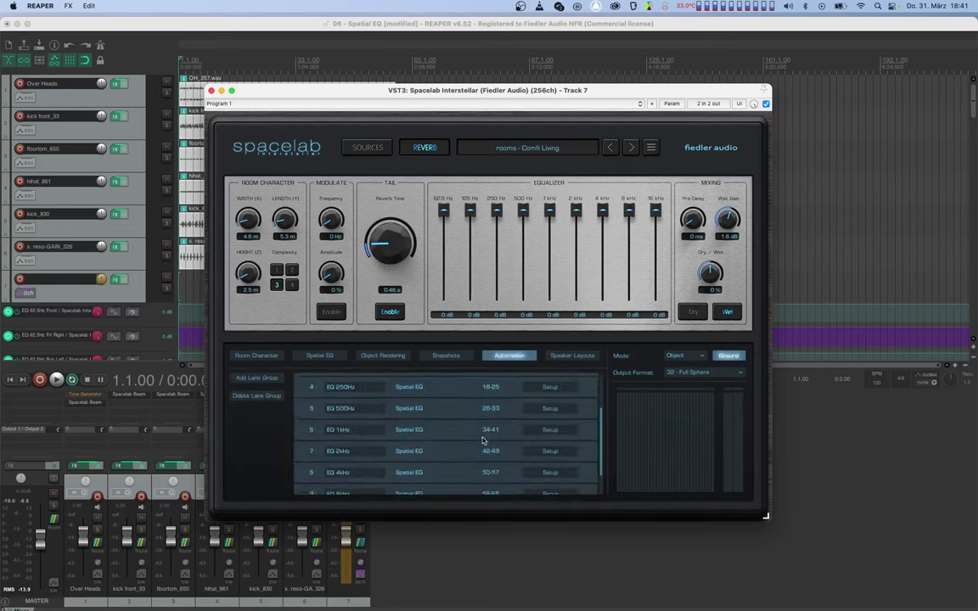
scroll(483, 441, "down", 2)
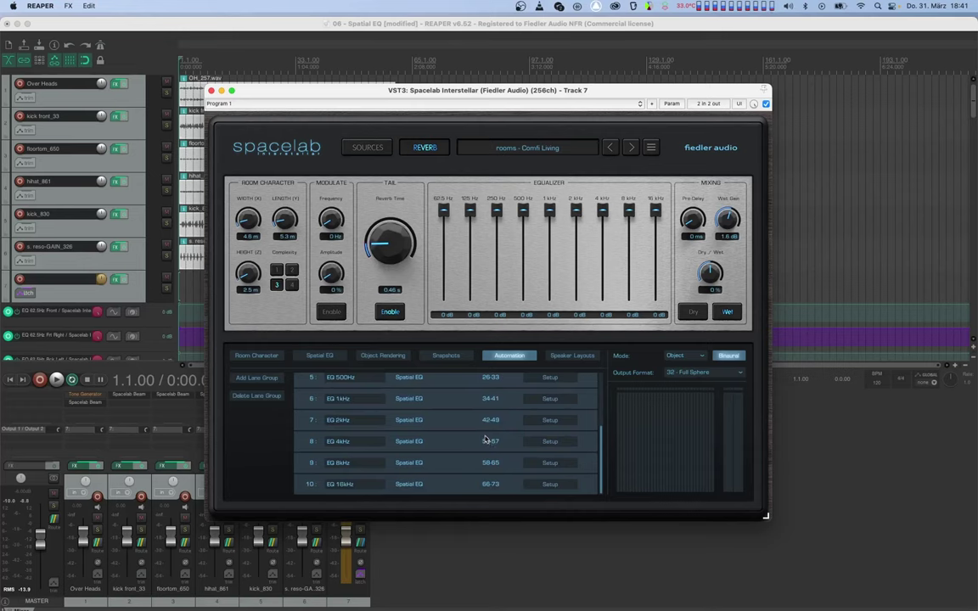
left_click(318, 357)
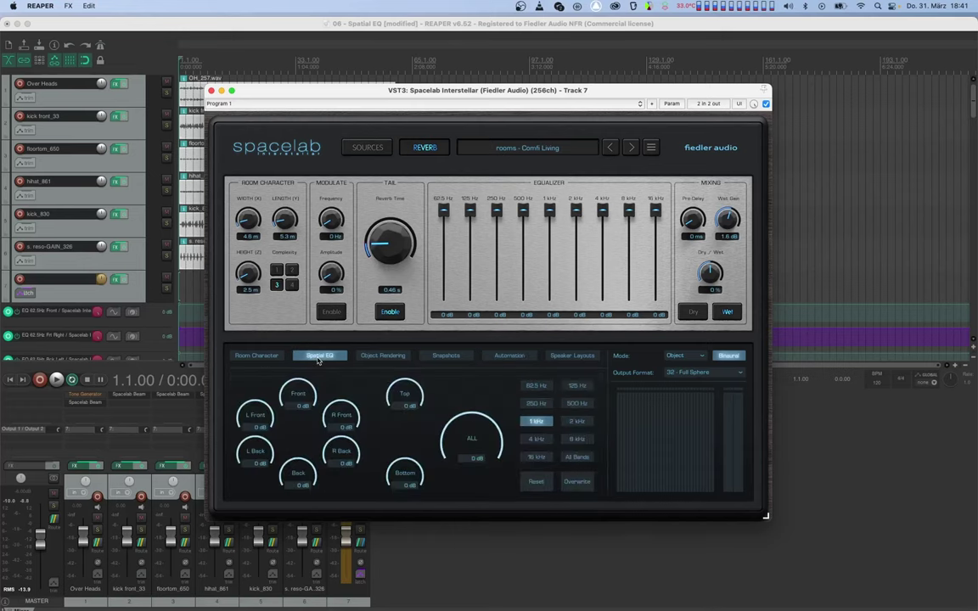
Record gain moves for all bands during playback, lowering Front to about -19.3 dB, Bottom to -16.7 dB, L Front to -10.6 dB and Top to -11.4 dB
left_click(579, 458)
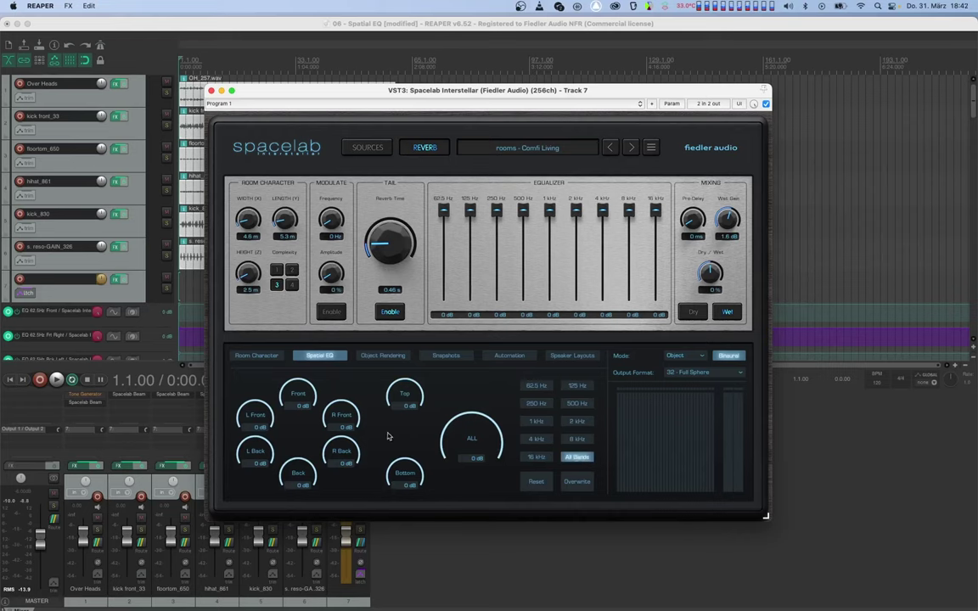
key("space")
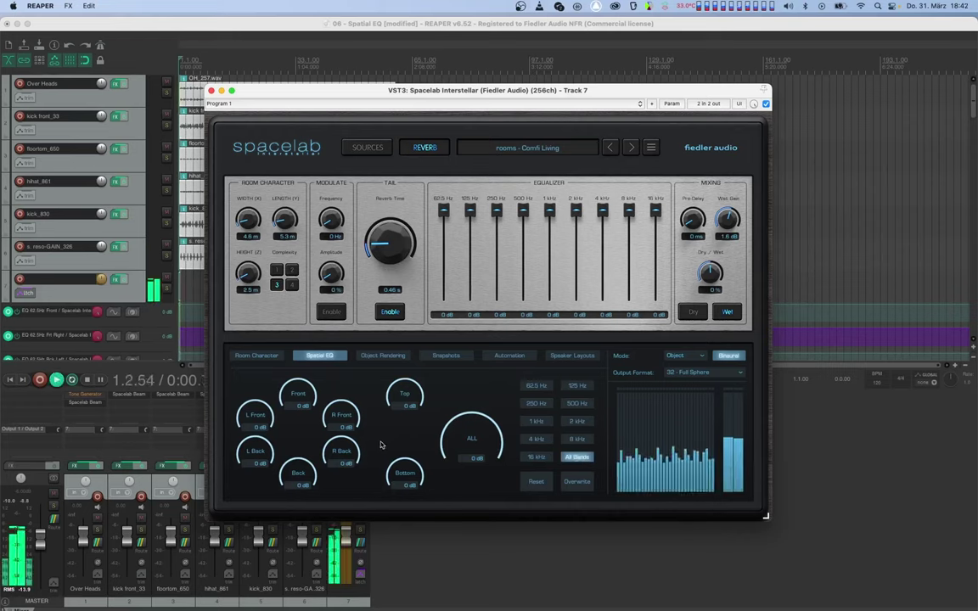
left_click_drag(295, 393, 306, 519)
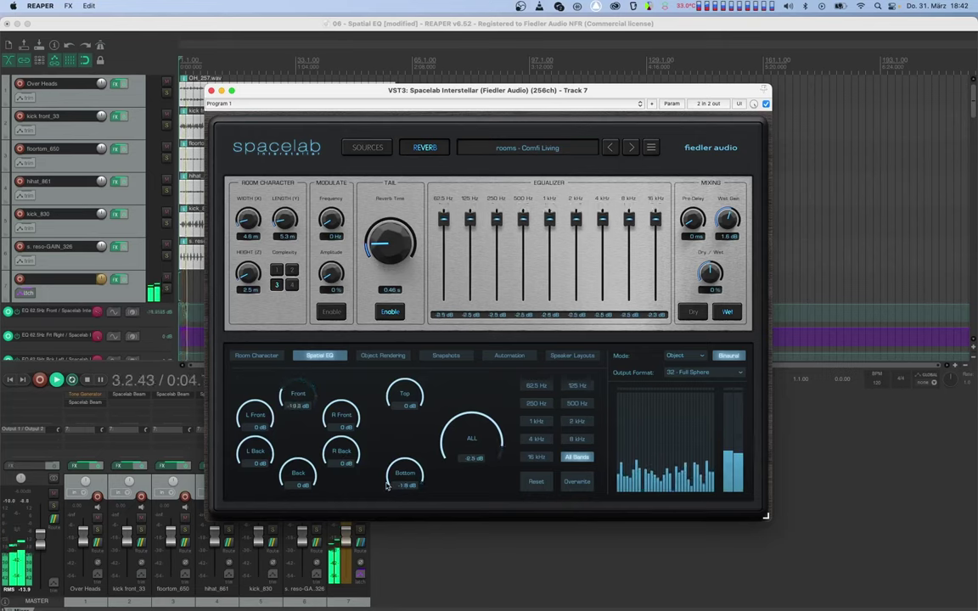
left_click_drag(391, 476, 363, 581)
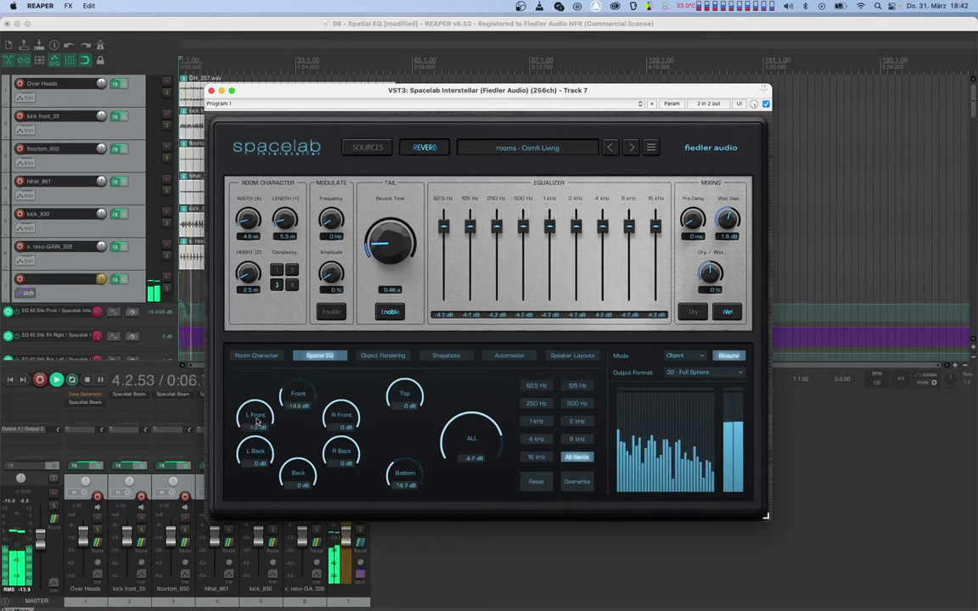
left_click_drag(255, 419, 256, 472)
left_click_drag(397, 397, 390, 465)
Record a variation of the overall gain across all bands and stop playback
left_click_drag(468, 430, 454, 410)
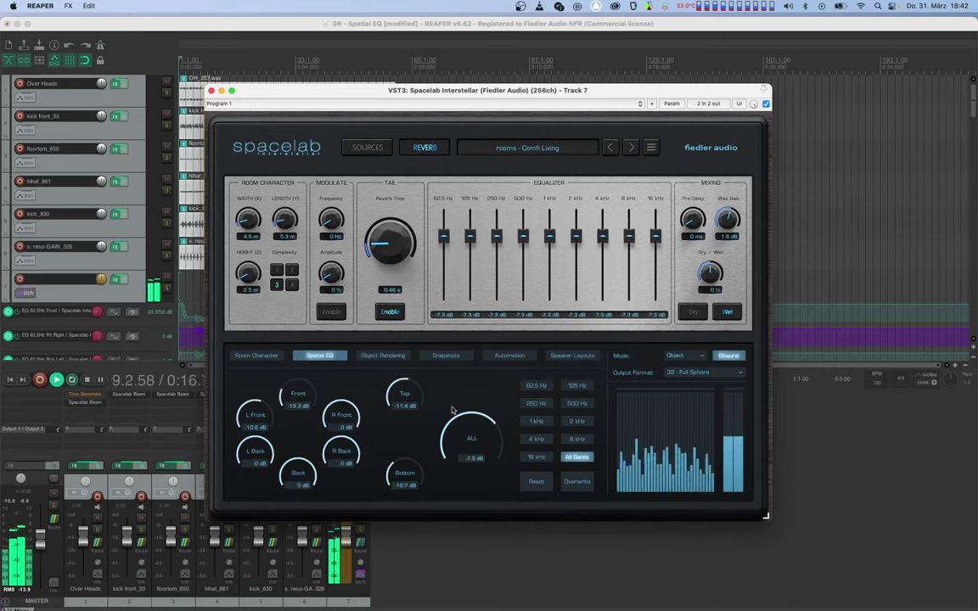
double_click(452, 411)
key("space")
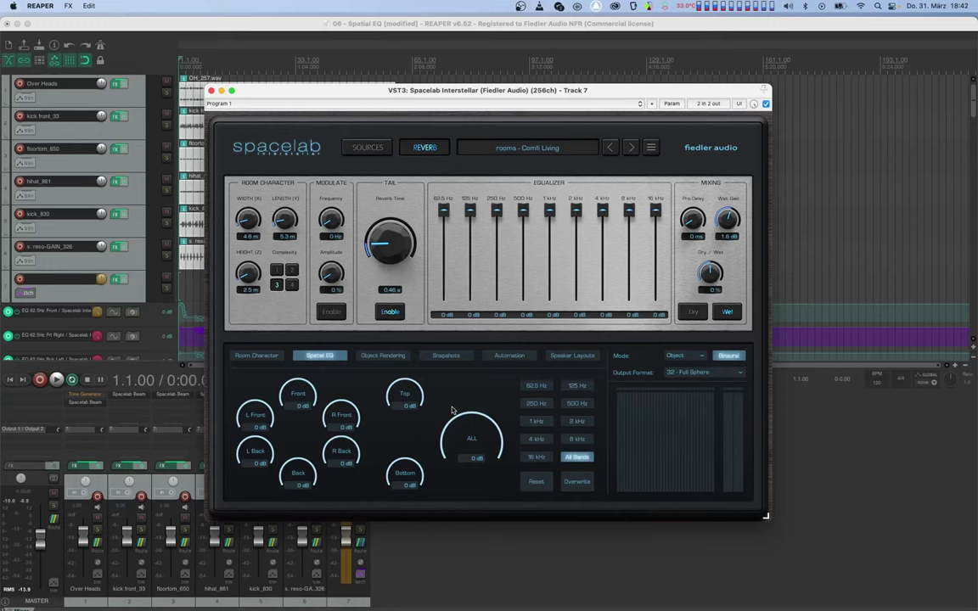
Play back the recorded all-bands automation, checking the spatial EQ gains of individual bands from 62.5 Hz to 4 kHz, and stop playback
key("space")
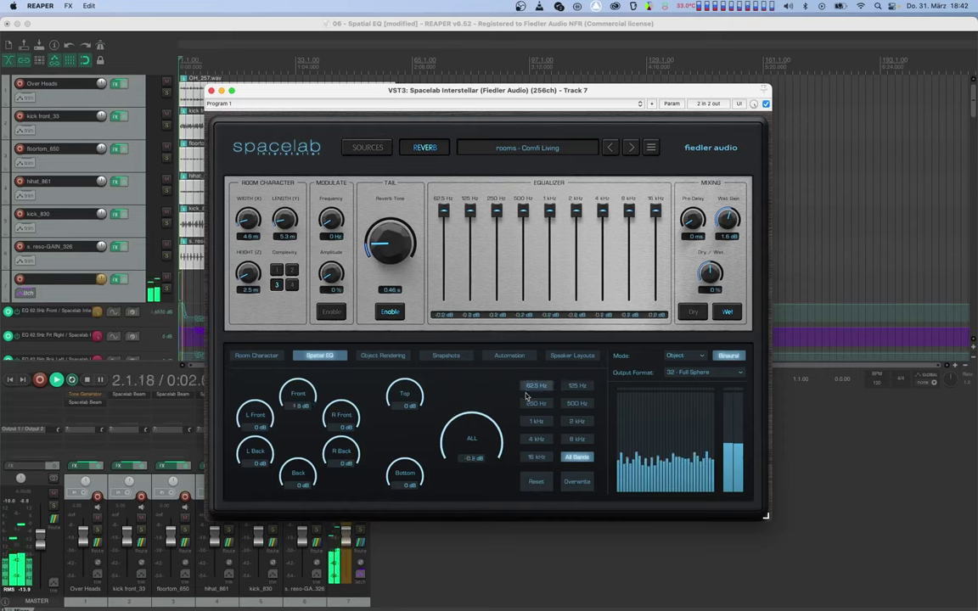
left_click(536, 404)
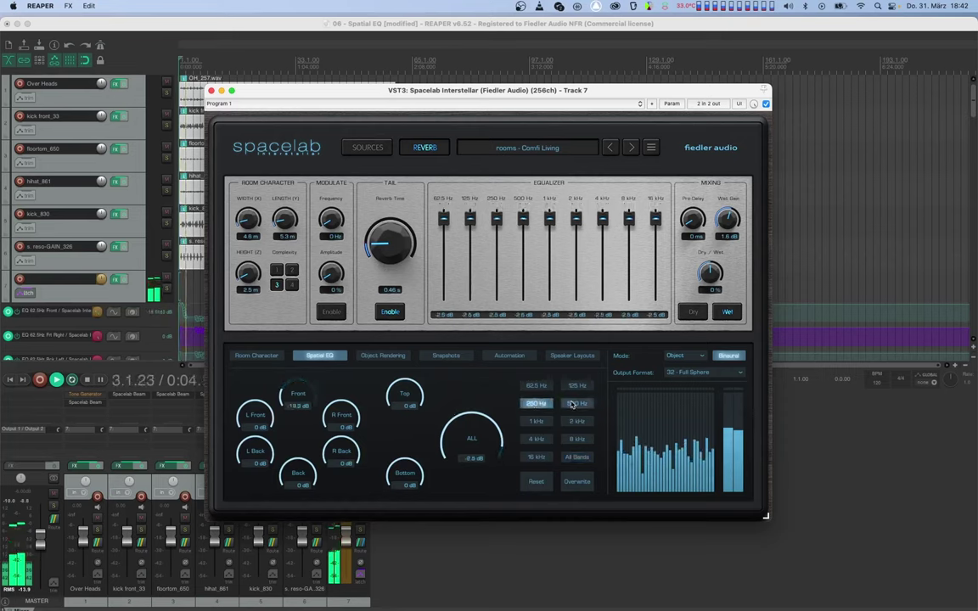
left_click(573, 404)
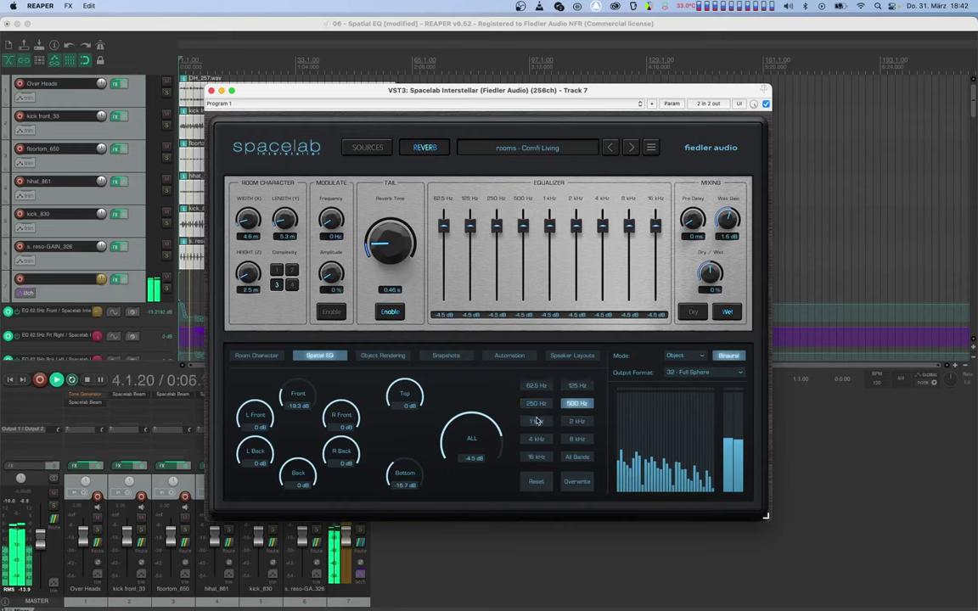
left_click(536, 421)
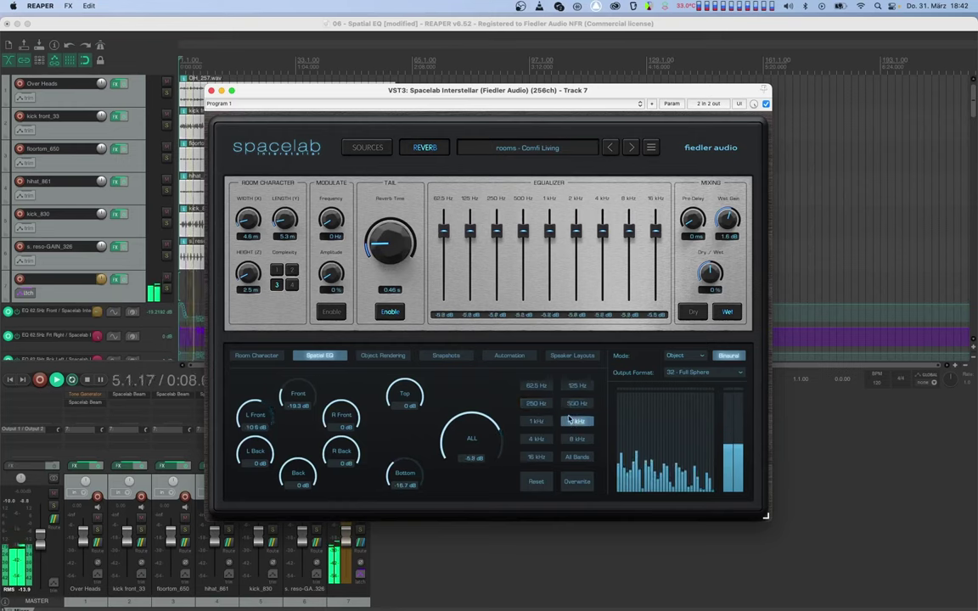
left_click(575, 387)
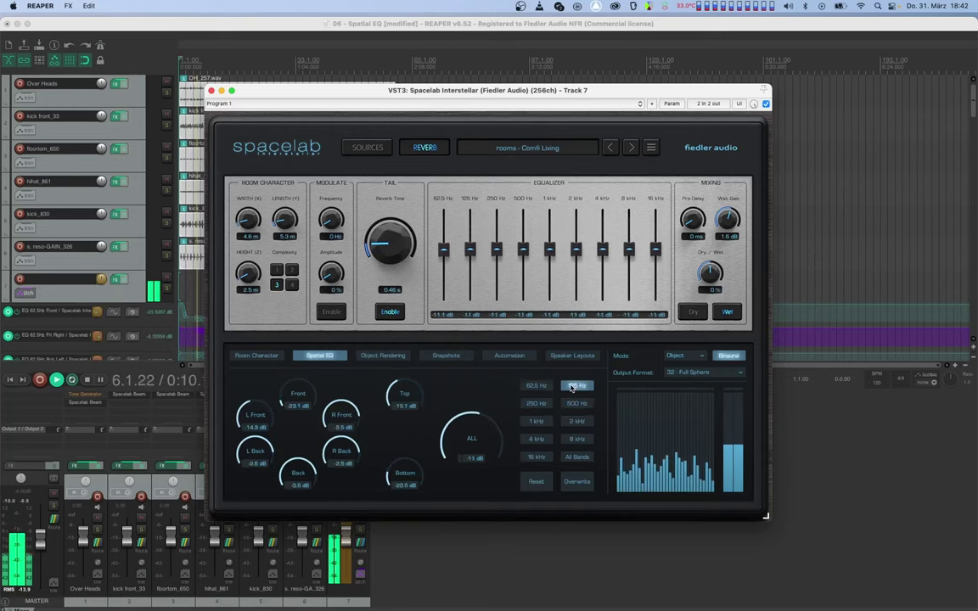
left_click(536, 386)
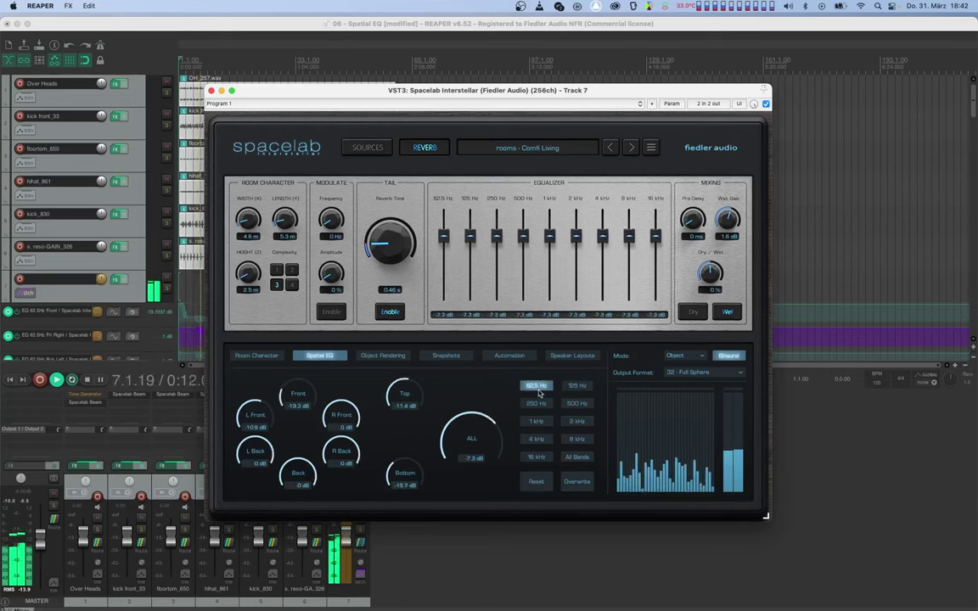
left_click(535, 403)
left_click(536, 421)
left_click(540, 439)
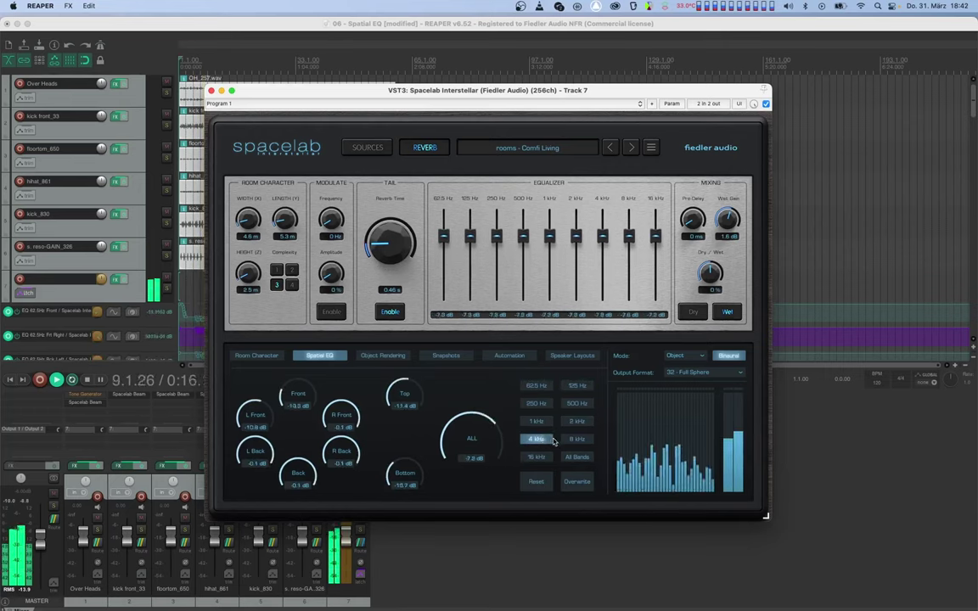
key("space")
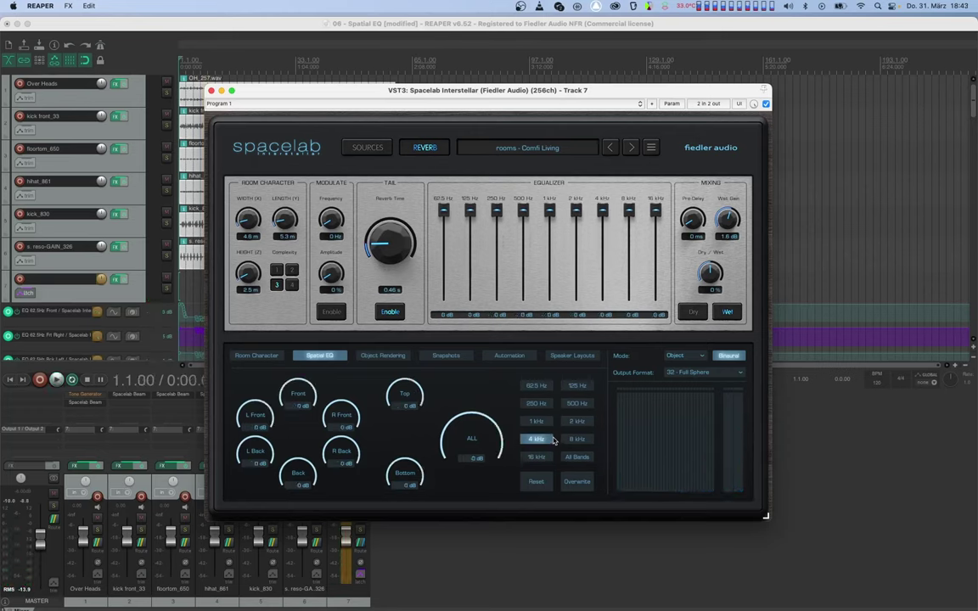